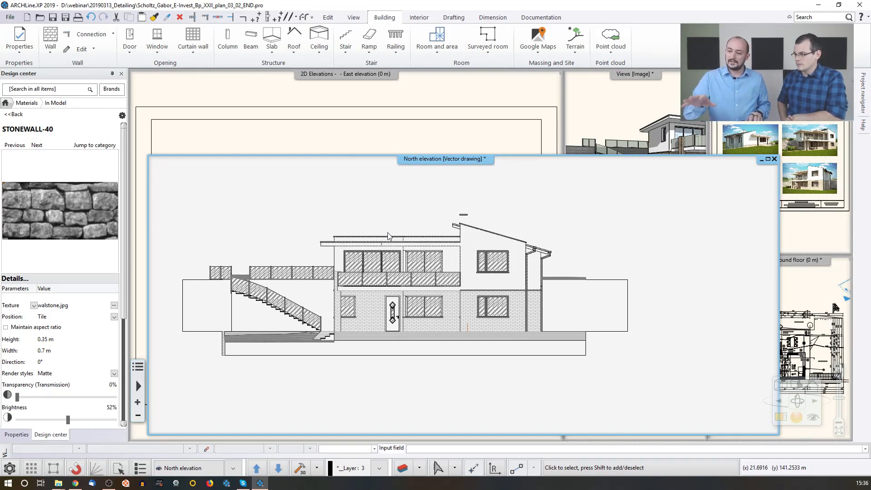
Step: Copy the entire North elevation drawing, using the house wall's lower-right endpoint as the reference point
scroll(399, 220, "down", 2)
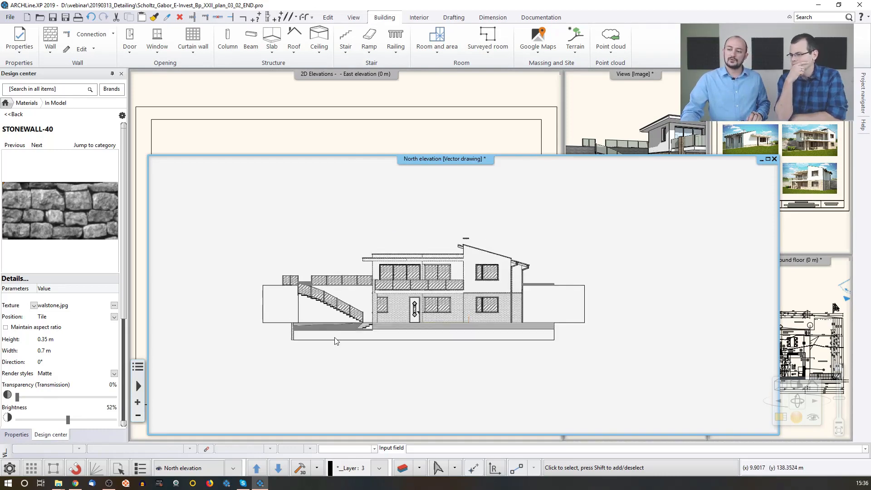
left_click(233, 211)
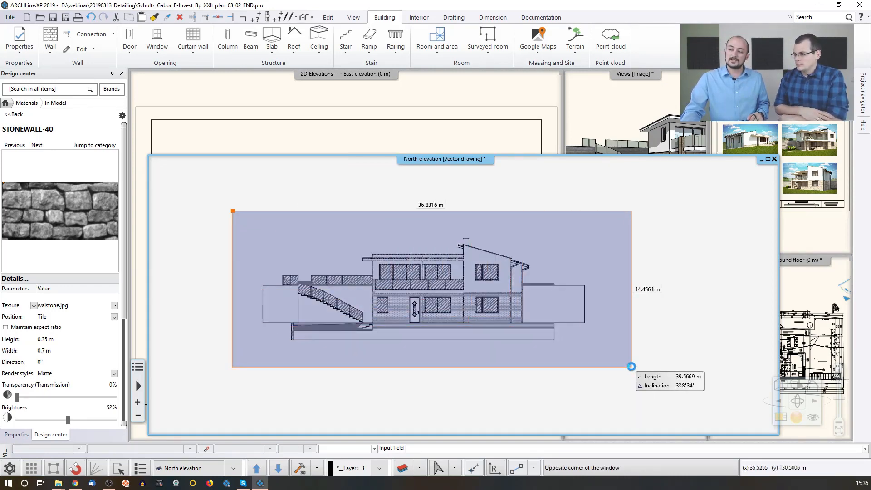
left_click(631, 366)
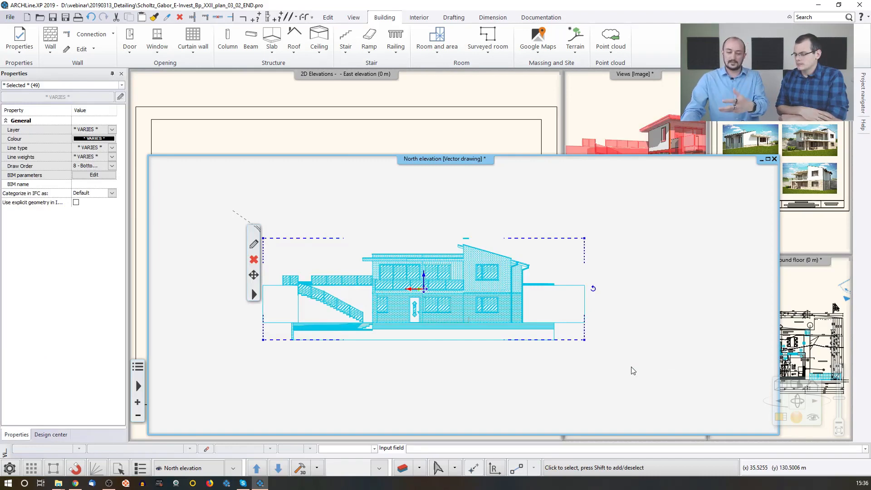
key("ctrl+c")
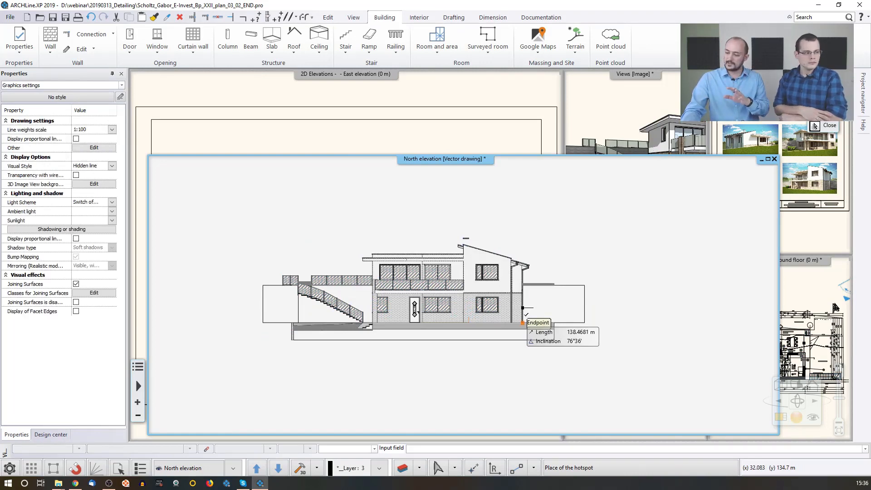
left_click(523, 322)
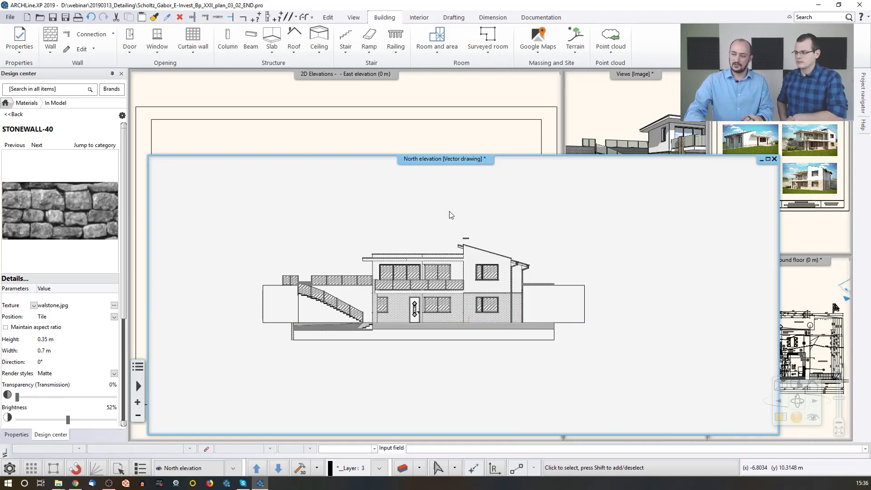
Step: Enlarge the Ground floor plan view and paste the copied elevation into the empty area to the right of the plan
left_click(818, 308)
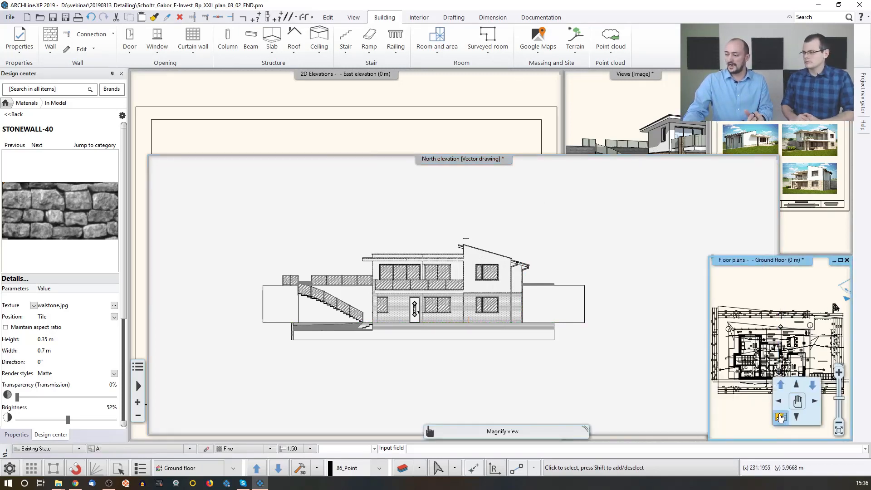
left_click(780, 416)
left_click(462, 281)
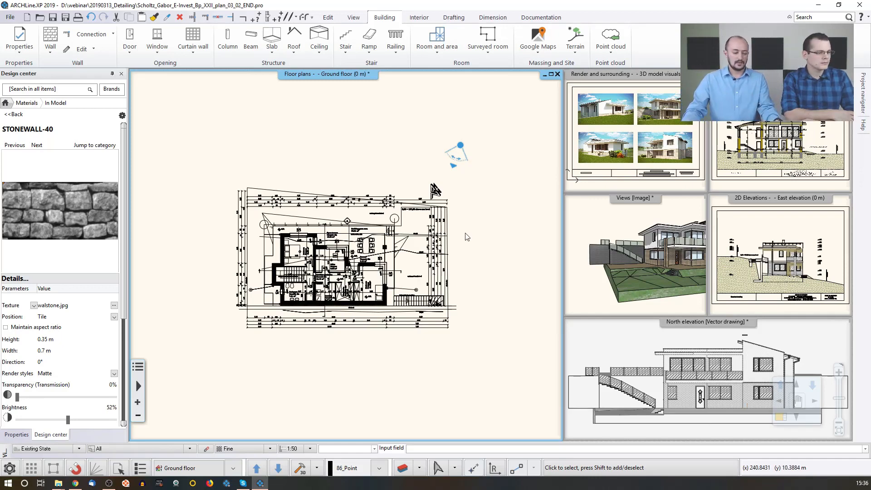
middle_click_drag(467, 227, 372, 215)
key("ctrl+v")
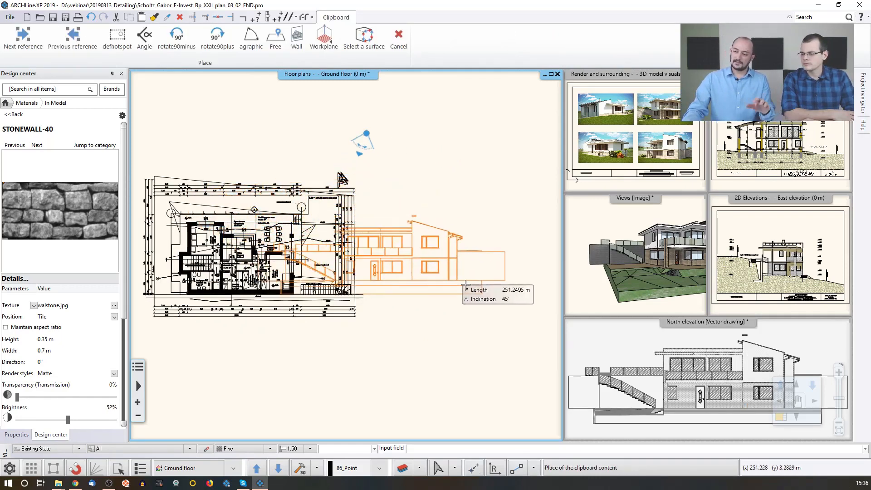
scroll(472, 286, "down", 1)
left_click(518, 268)
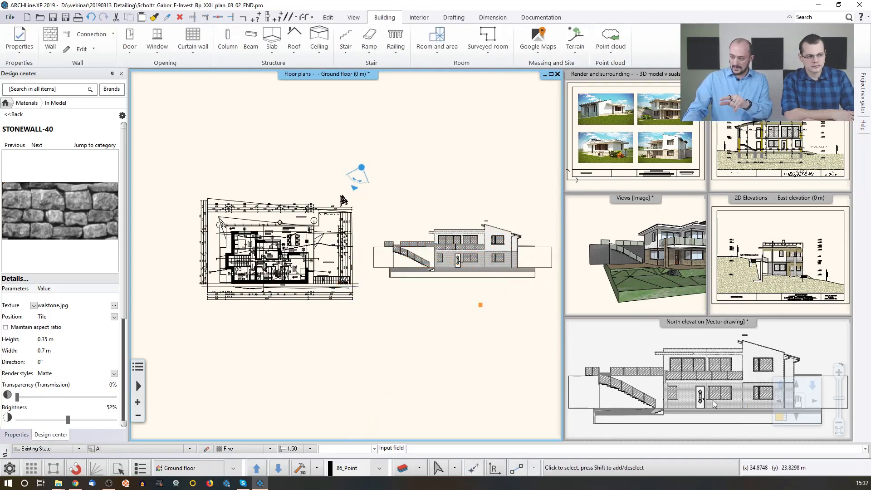
Step: Compare the object types of the upper-floor three-panel door in the North elevation and in the pasted copy
left_click(698, 374)
scroll(693, 372, "up", 3)
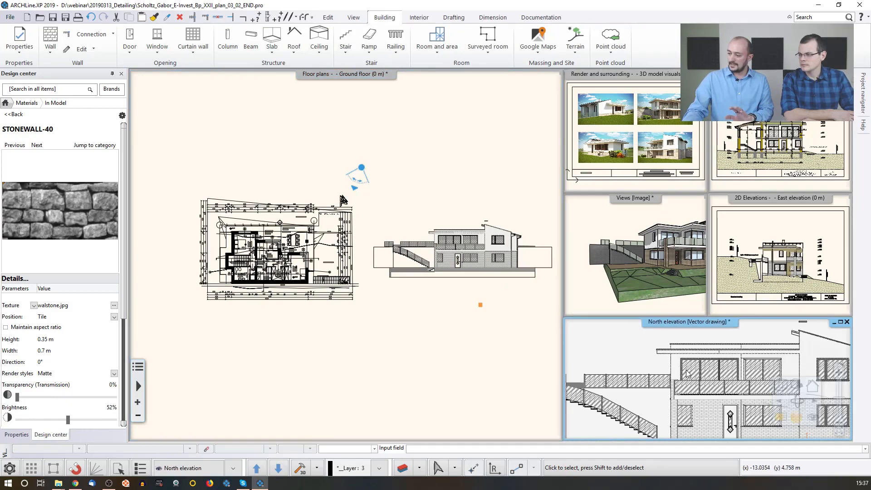
left_click(694, 372)
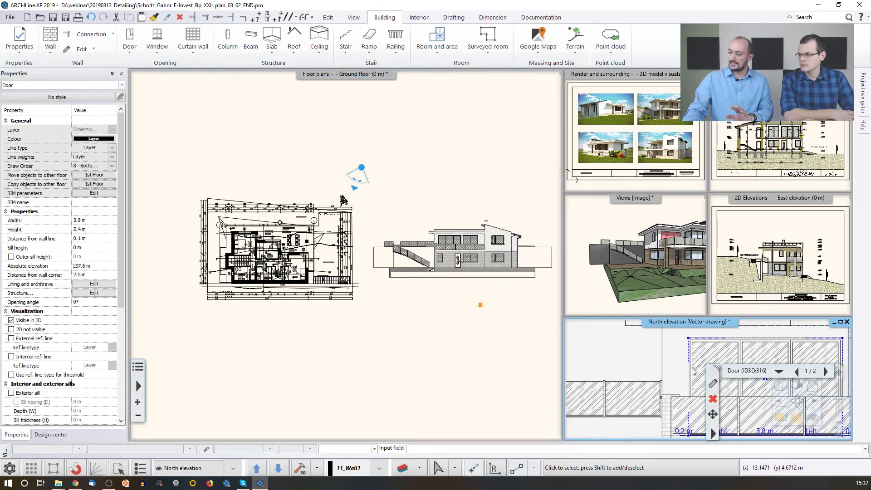
left_click(472, 249)
scroll(472, 250, "up", 5)
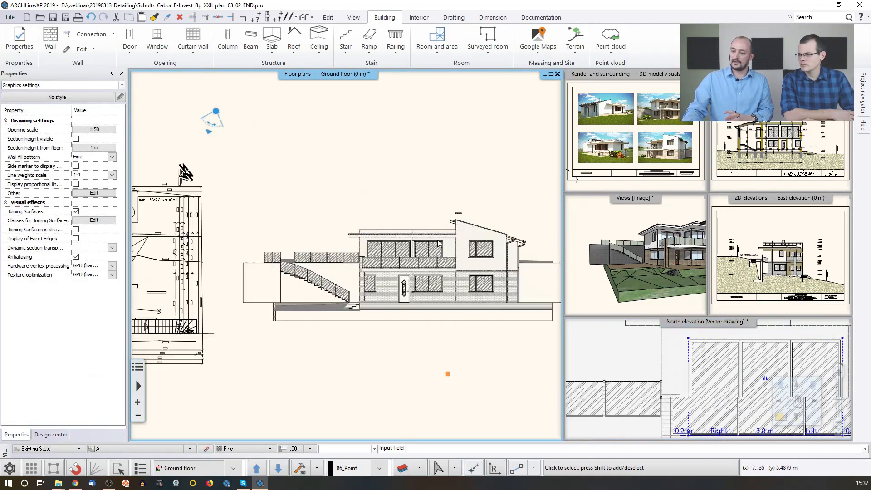
left_click(270, 252)
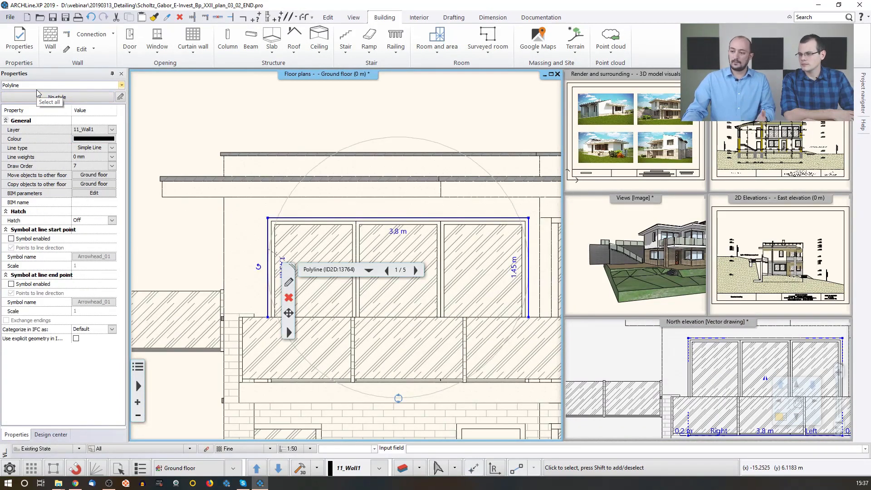
left_click(236, 145)
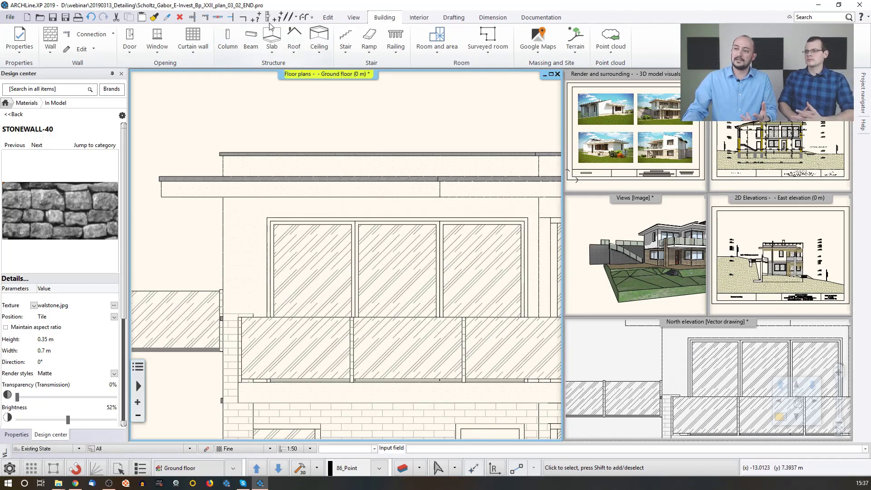
Step: Remove the left outer frame line of the upper-floor three-panel door in the pasted elevation, trimming between intersections
left_click(219, 18)
left_click(263, 237)
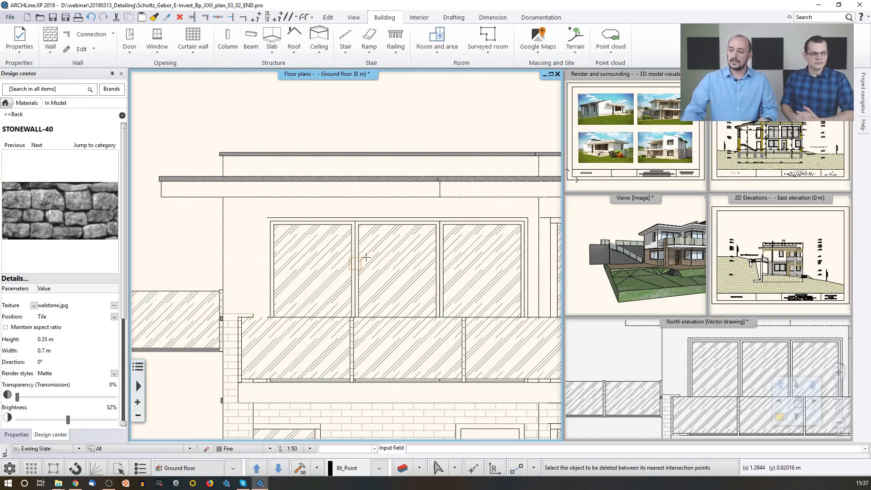
middle_click_drag(400, 239, 313, 239)
scroll(316, 218, "up", 4)
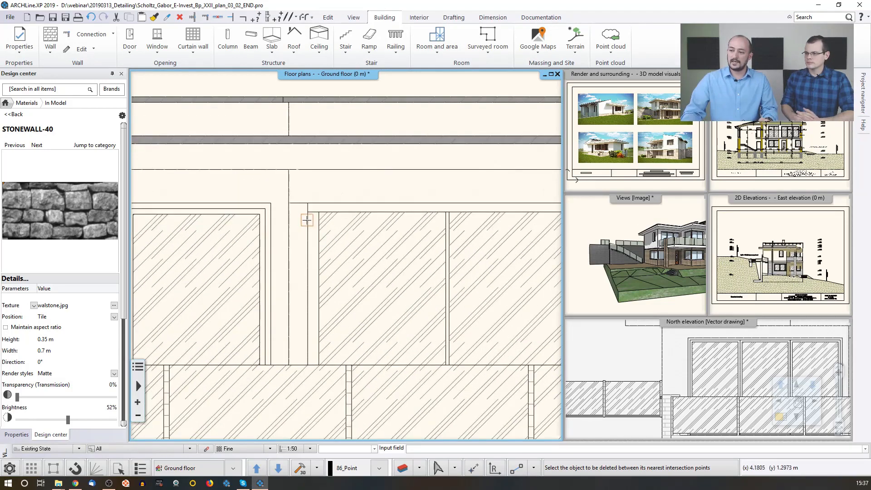
middle_click_drag(401, 238, 256, 255)
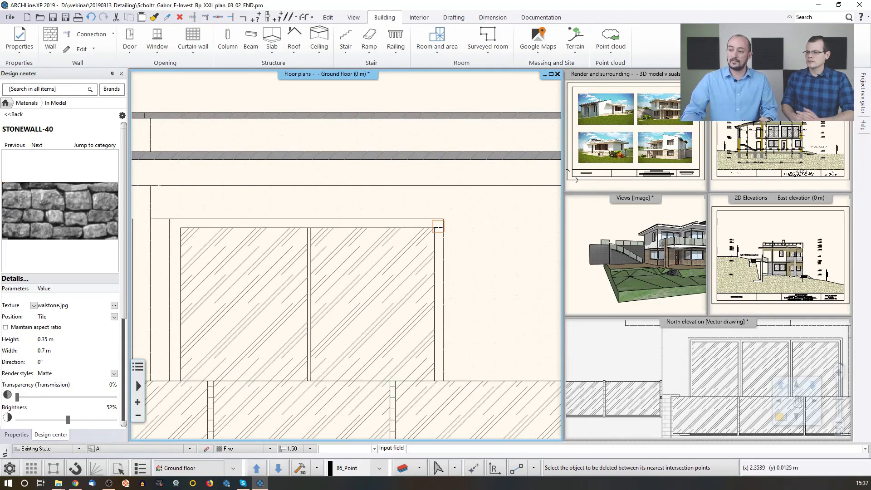
key("Escape")
Step: Delete the small detached slab piece floating above the sloped roof in the pasted elevation
scroll(443, 269, "down", 3)
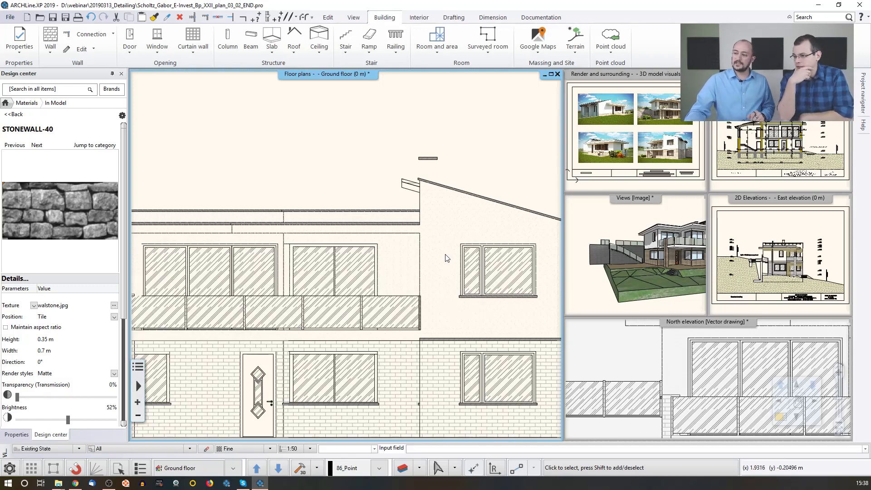
scroll(331, 201, "down", 4)
left_click(349, 169)
left_click(398, 187)
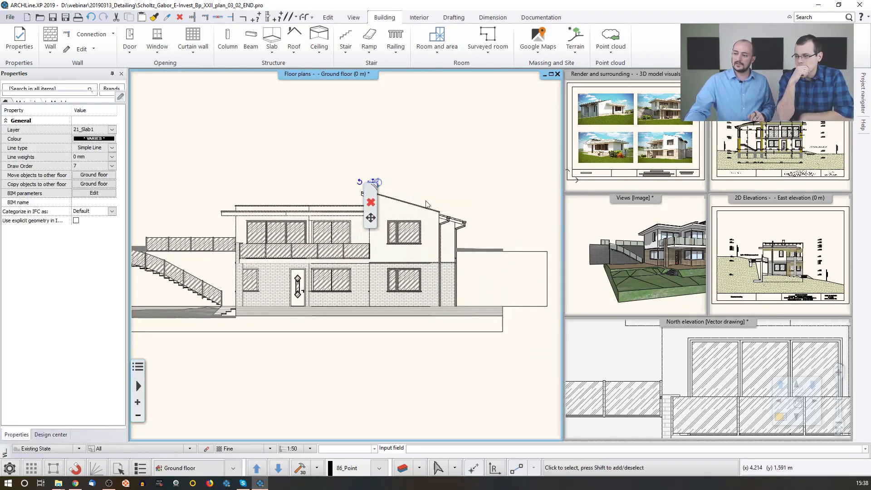
key("Delete")
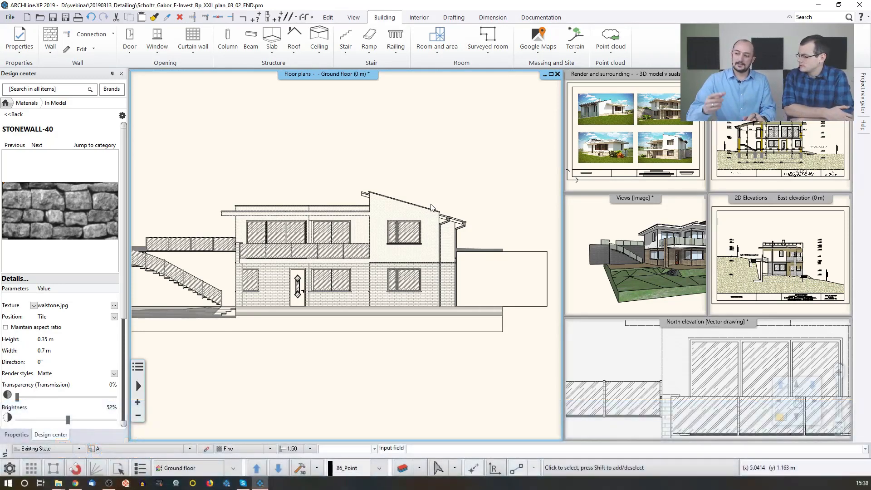
Step: Cut the whole edited elevation out of the Ground floor plan, using a reference point at the entrance door
scroll(431, 207, "down", 5)
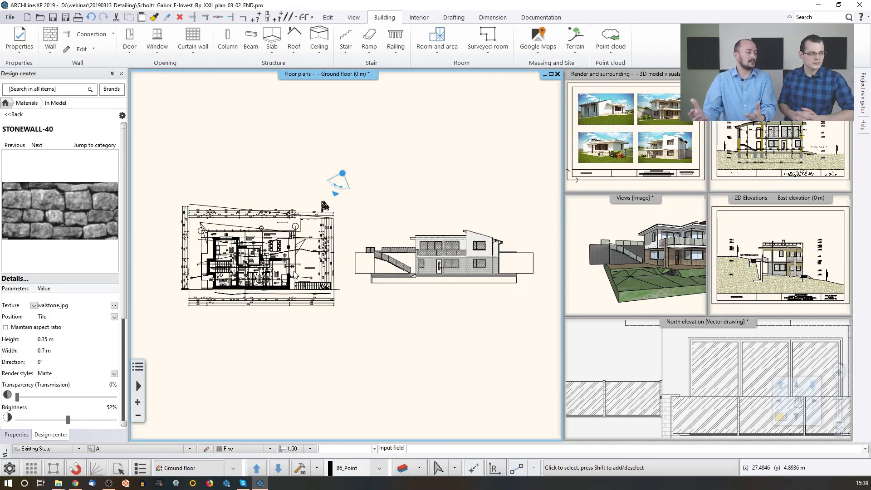
middle_click_drag(294, 274, 254, 269)
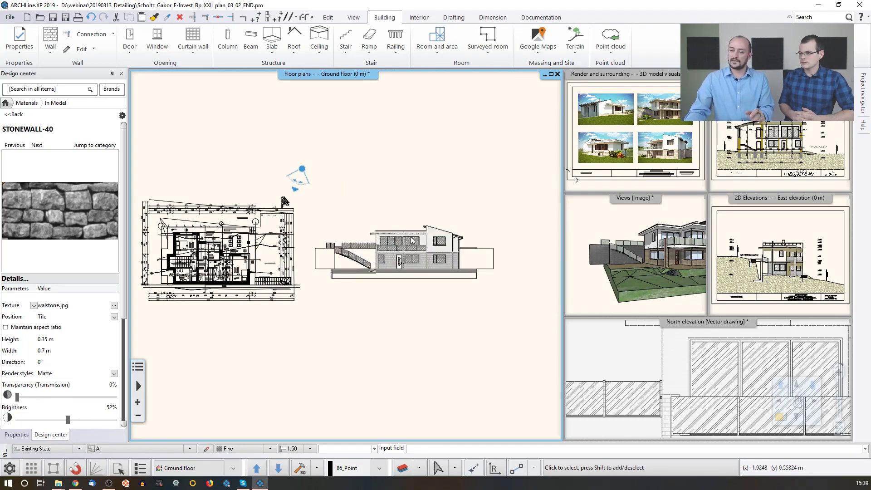
left_click(515, 289)
left_click(307, 210)
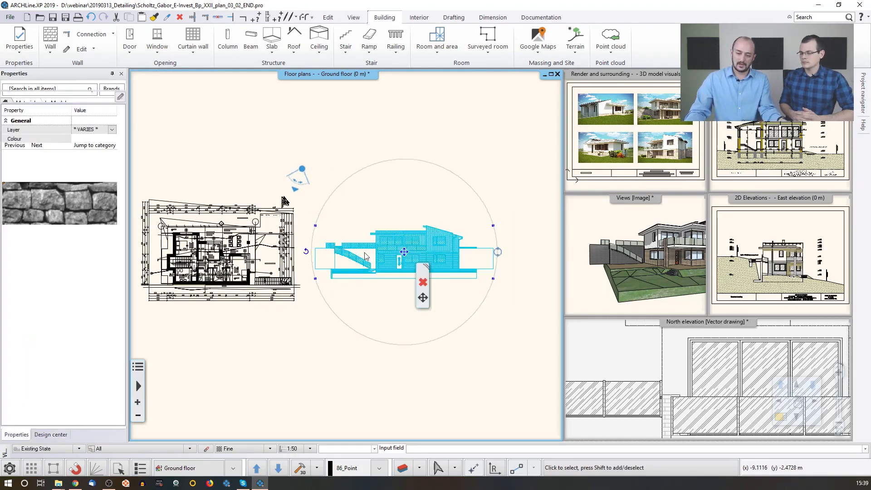
key("ctrl+c")
left_click(398, 260)
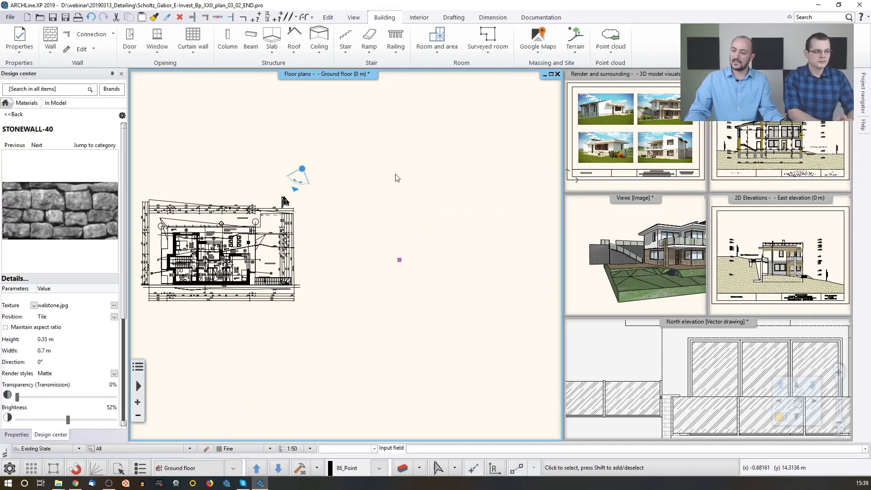
Step: Add a new 2D drawing view named "2D Unlinked Elevations"
middle_click(405, 173)
middle_click(405, 174)
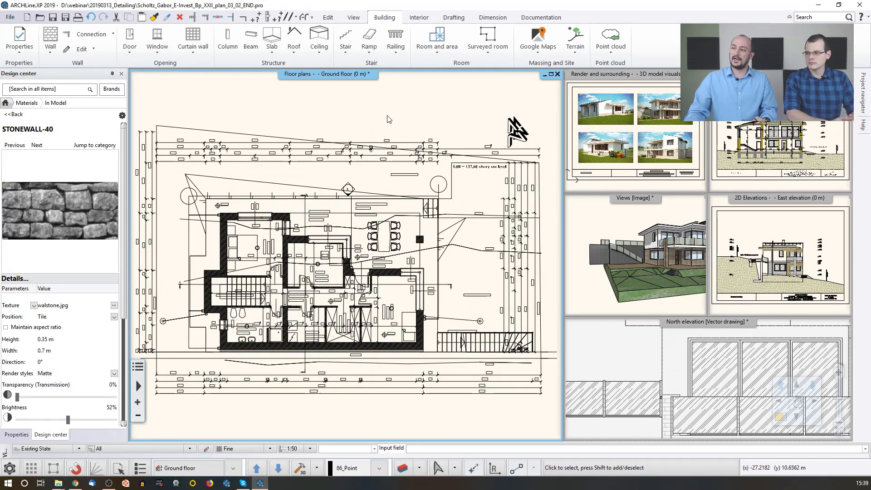
left_click(353, 18)
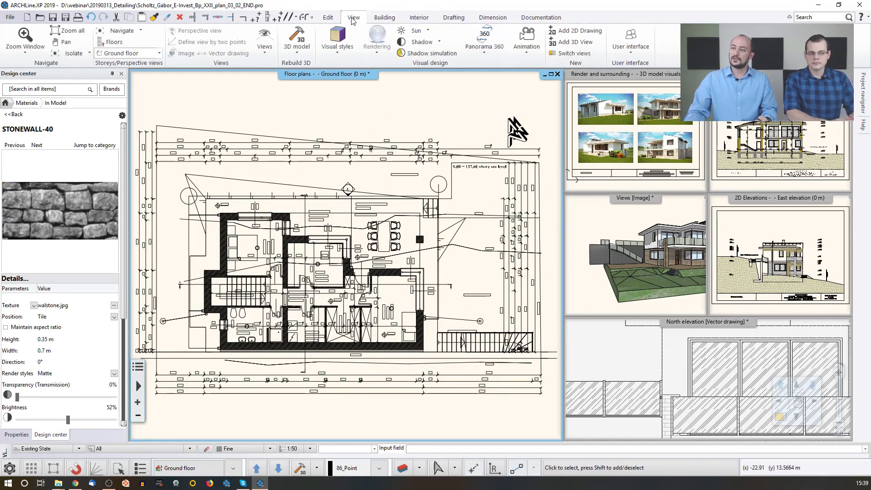
left_click(575, 31)
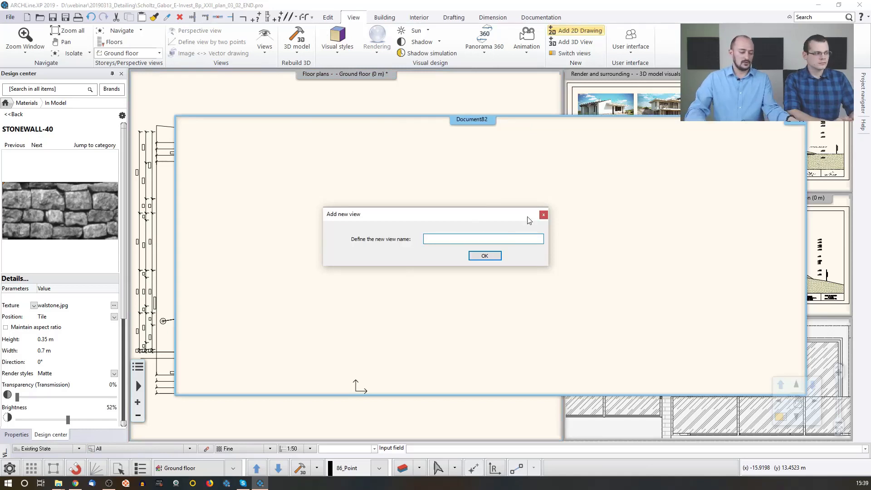
type("Elevations")
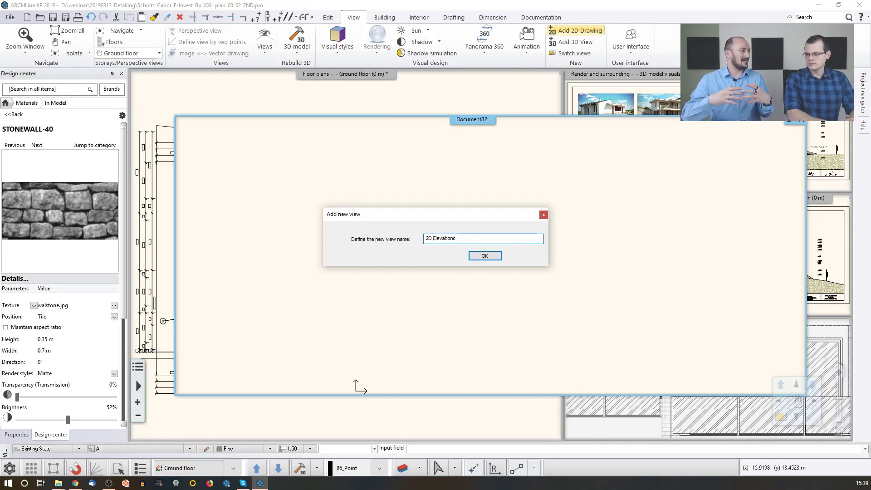
left_click(432, 238)
type("Uni")
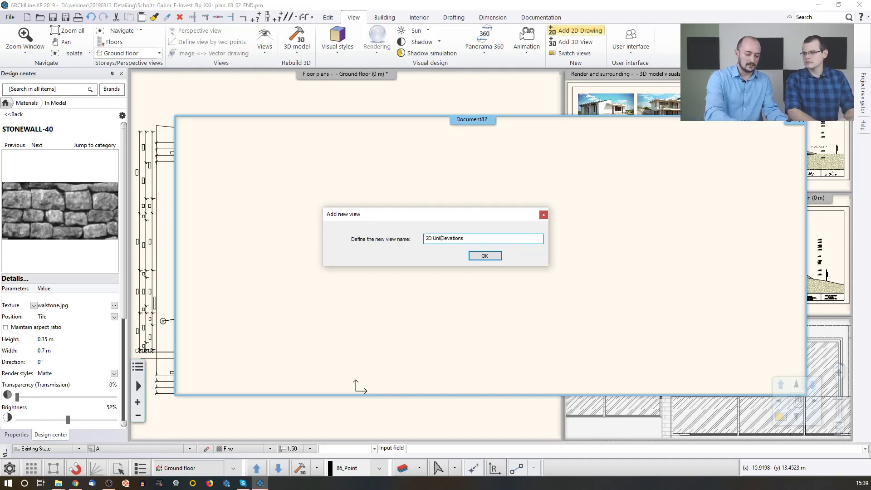
type("inked")
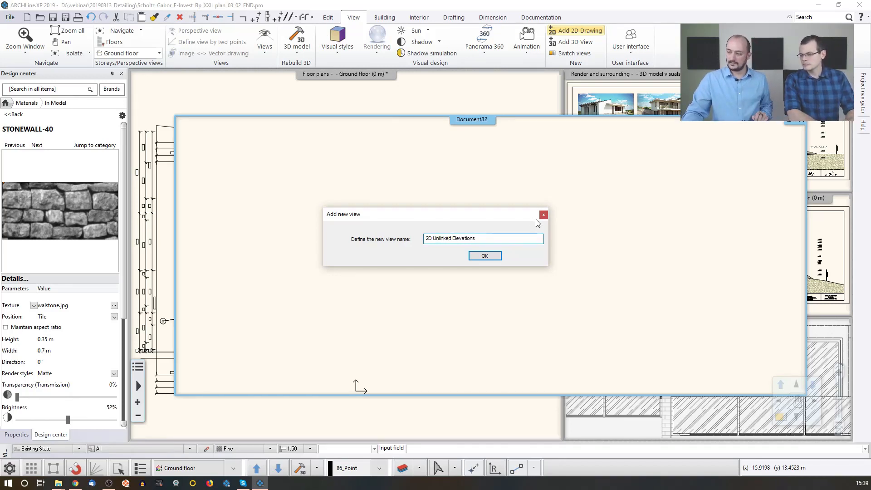
left_click(484, 255)
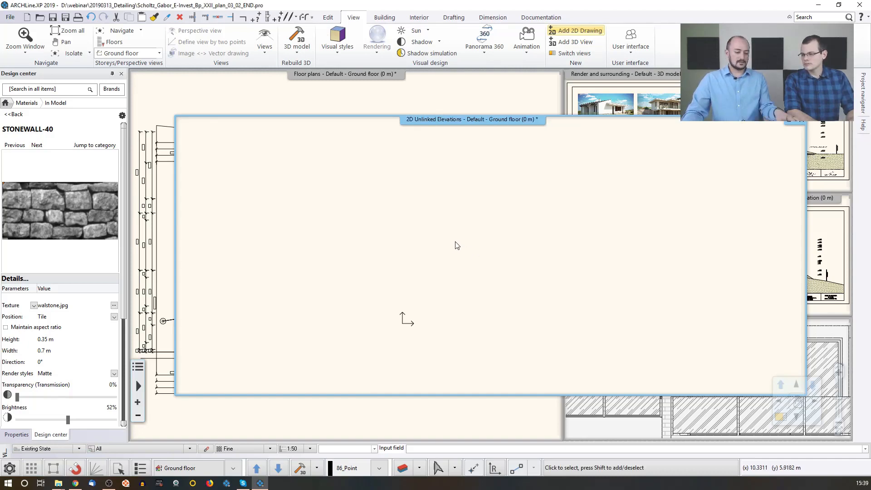
Step: Paste one copy of the cut elevation into the 2D Unlinked Elevations drawing
key("ctrl+v")
left_click(471, 302)
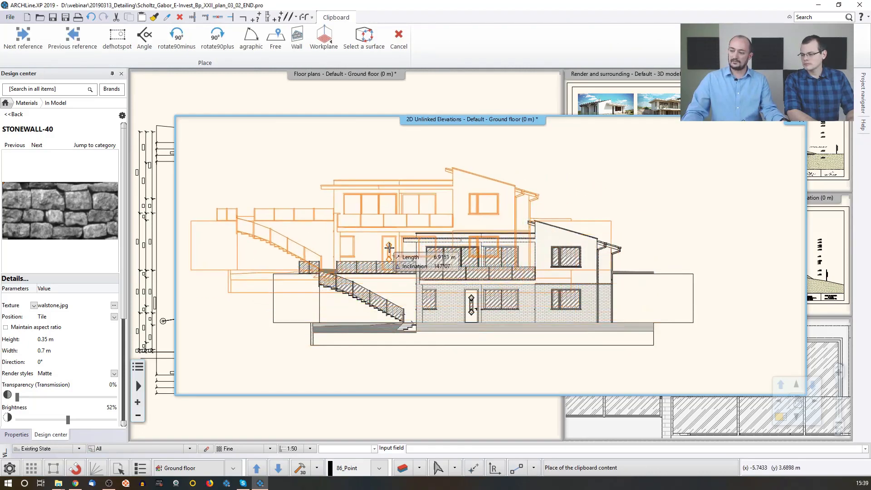
key("Escape")
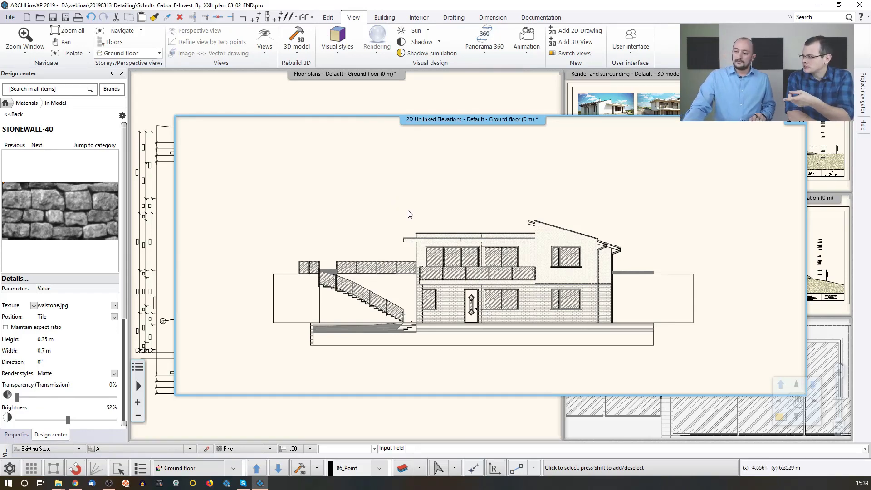
scroll(409, 215, "down", 2)
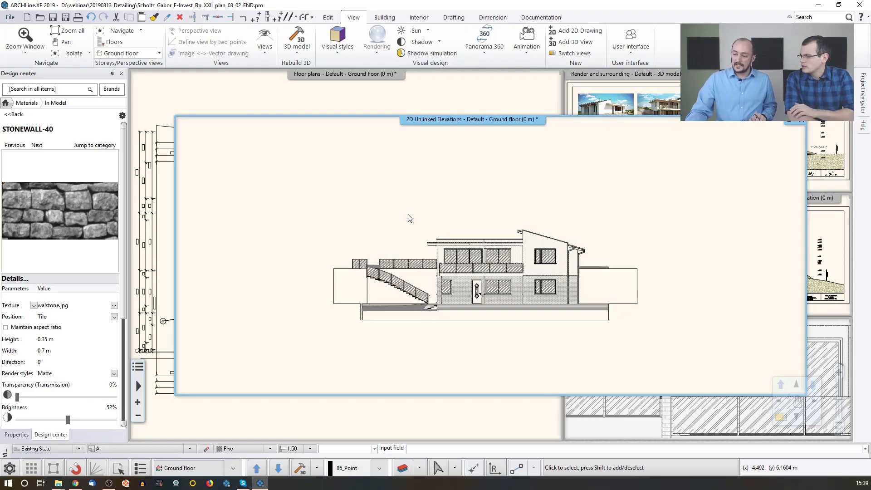
Step: Create the West elevation view of the building from the project's elevation list
left_click(600, 419)
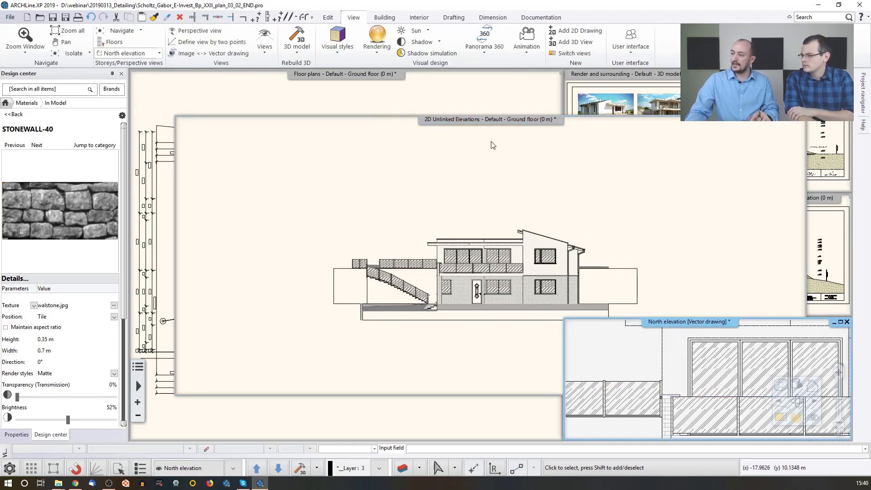
left_click(458, 102)
mouse_move(866, 97)
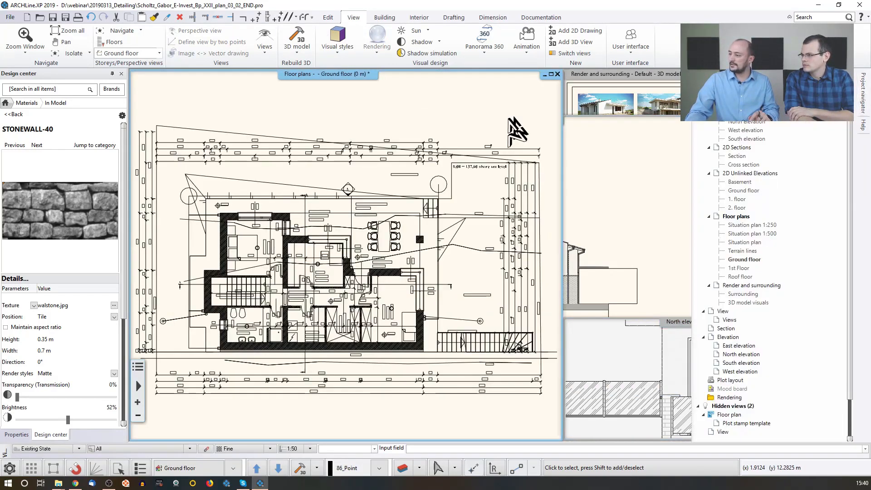
double_click(736, 362)
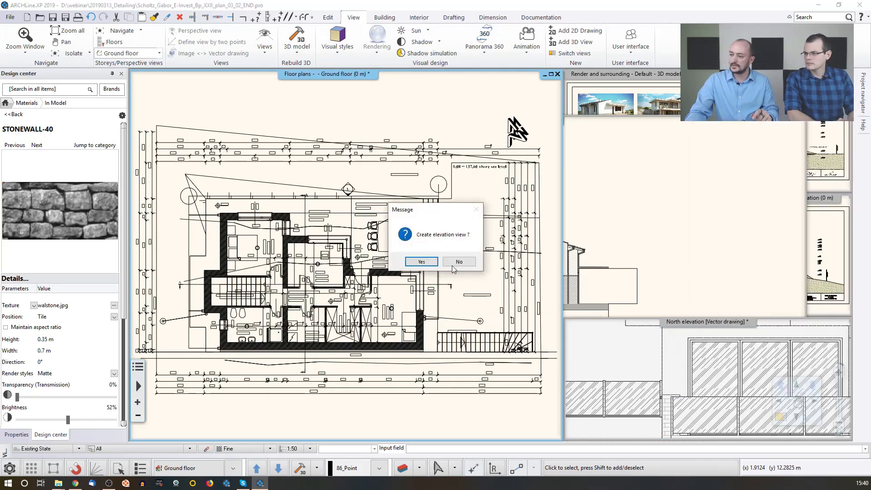
left_click(425, 258)
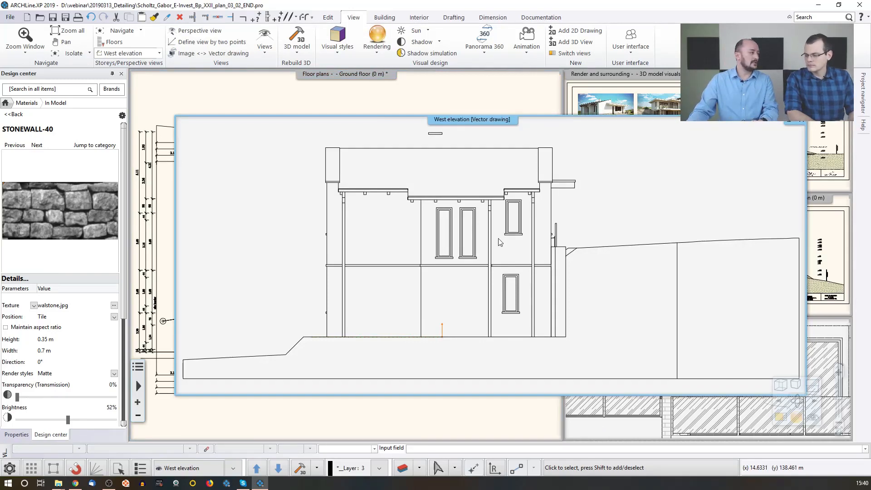
Step: Copy the entire West elevation vector drawing, using the midpoint of the vertical wall edge beside the terrain as reference point
scroll(493, 251, "down", 3)
left_click_drag(310, 168, 669, 354)
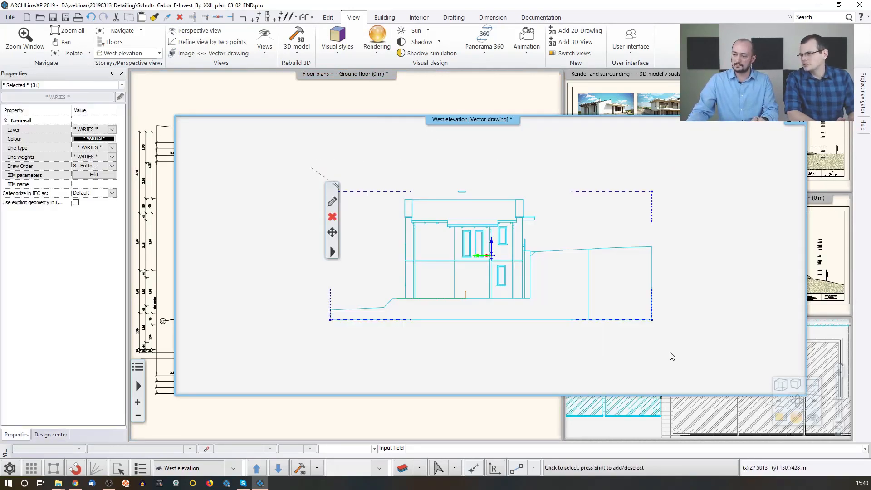
key("ctrl+c")
left_click(529, 274)
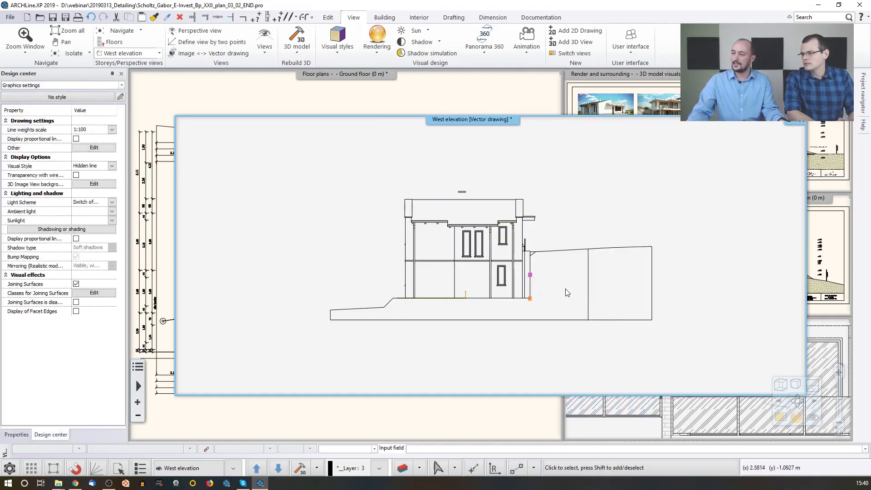
Step: Rearrange the open views without overlap and make the 2D Unlinked Elevations drawing the main view
left_click(502, 109)
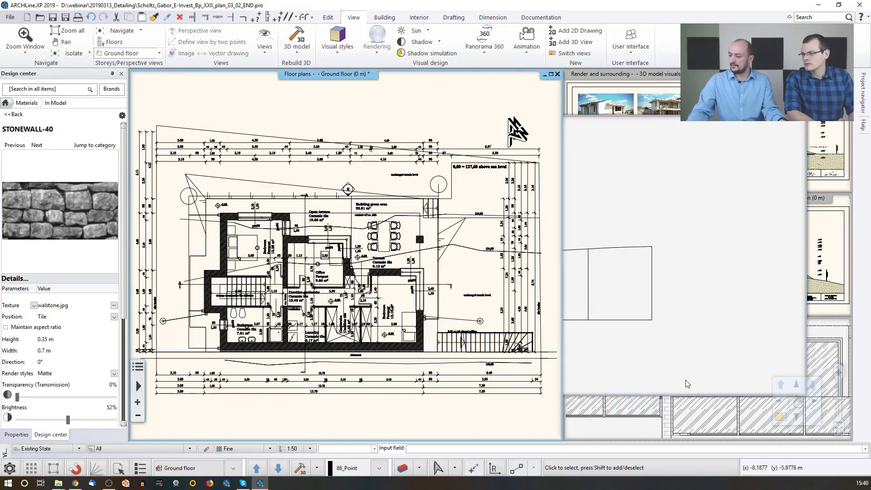
left_click(780, 416)
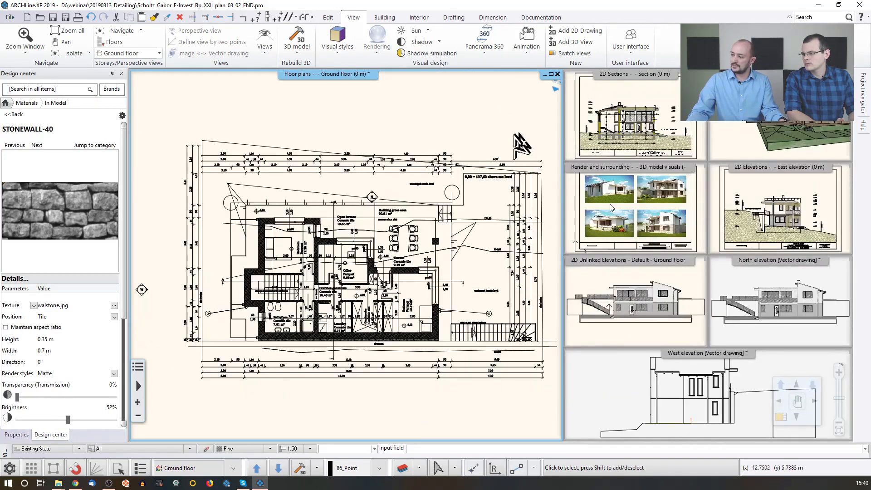
left_click(638, 271)
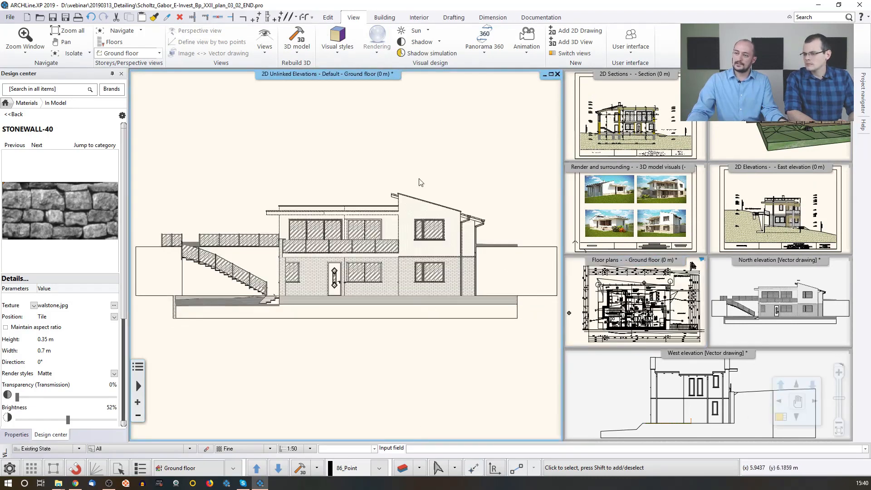
scroll(387, 229, "down", 3)
key("ctrl+v")
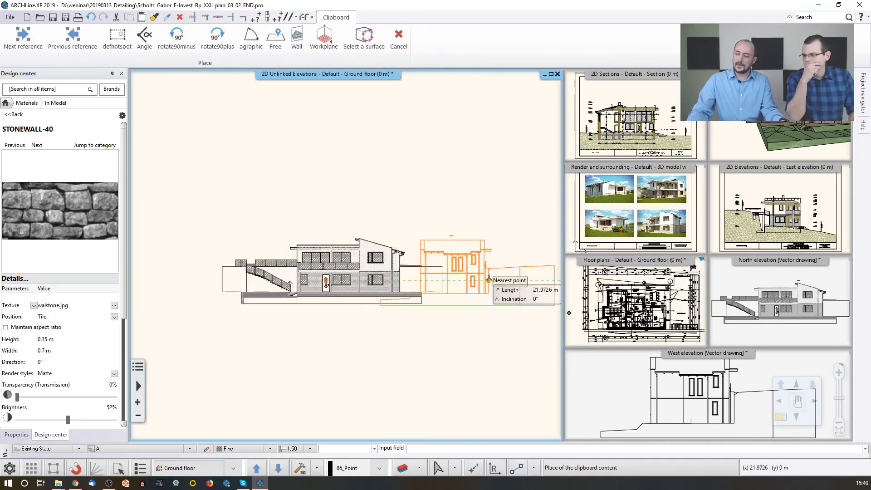
scroll(499, 272, "down", 1)
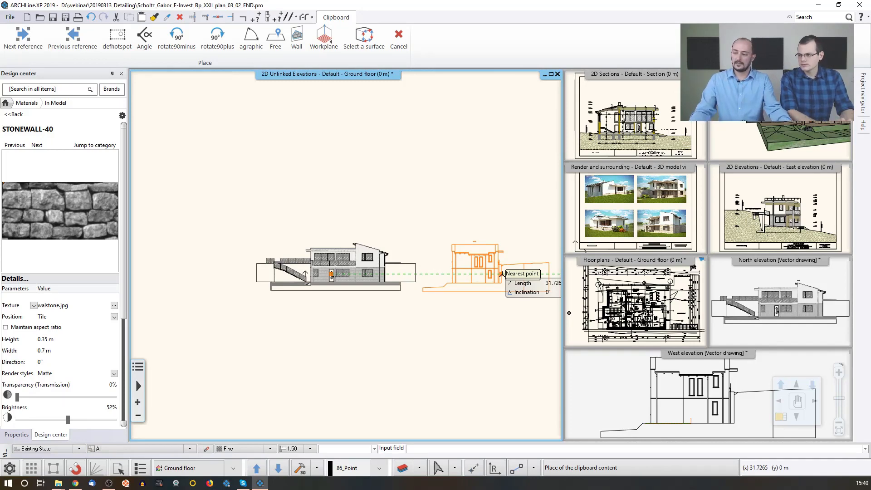
key("Escape")
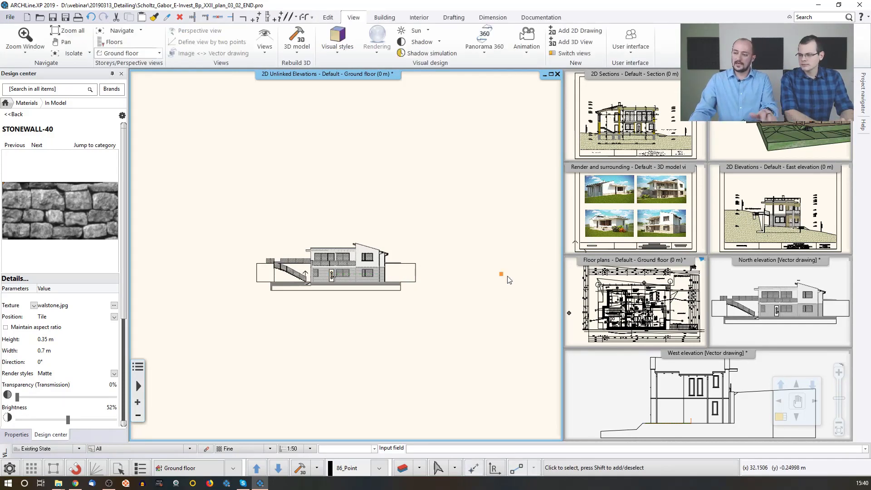
Step: Rename the Ground floor level of the 2D Unlinked Elevations drawing as "North elevation"
left_click(193, 476)
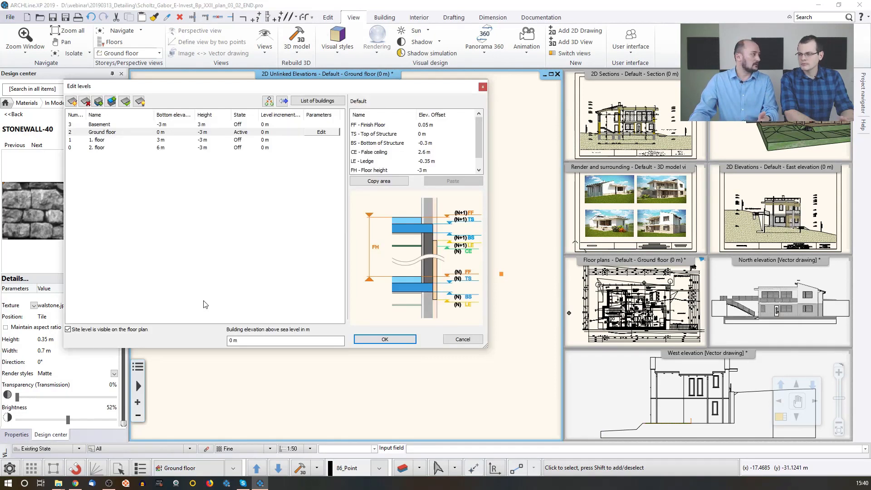
left_click(106, 135)
left_click_drag(117, 132, 67, 139)
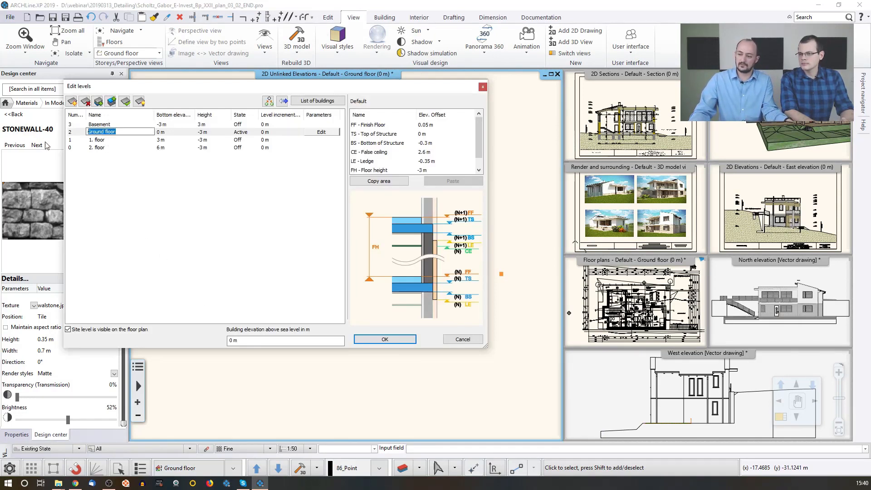
type("No")
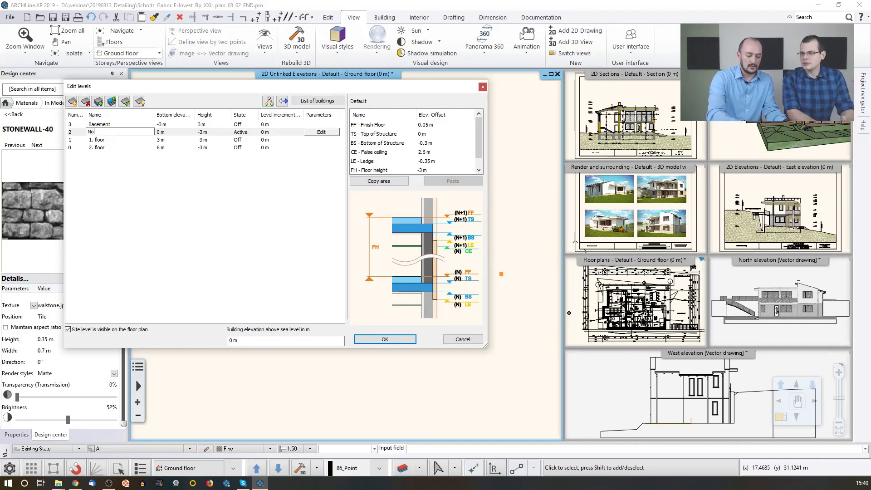
type("rth elevation")
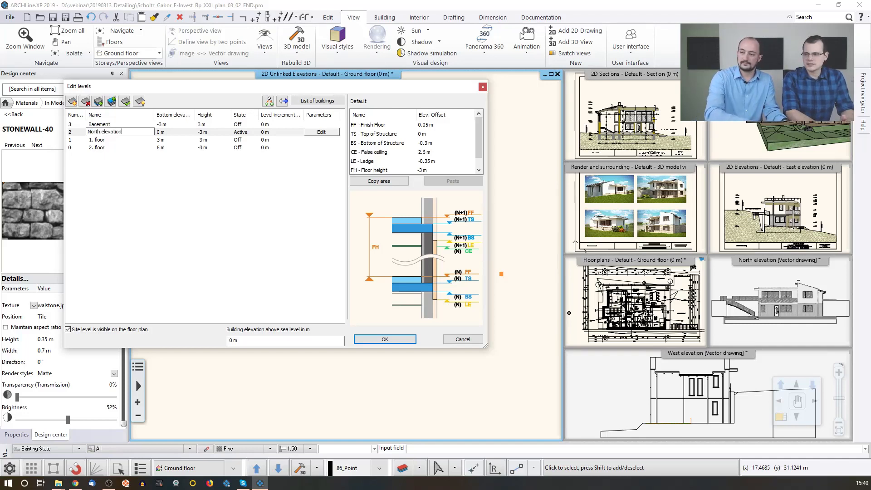
Step: Rename the Basement level as "West elevation" and apply the level changes
left_click(108, 125)
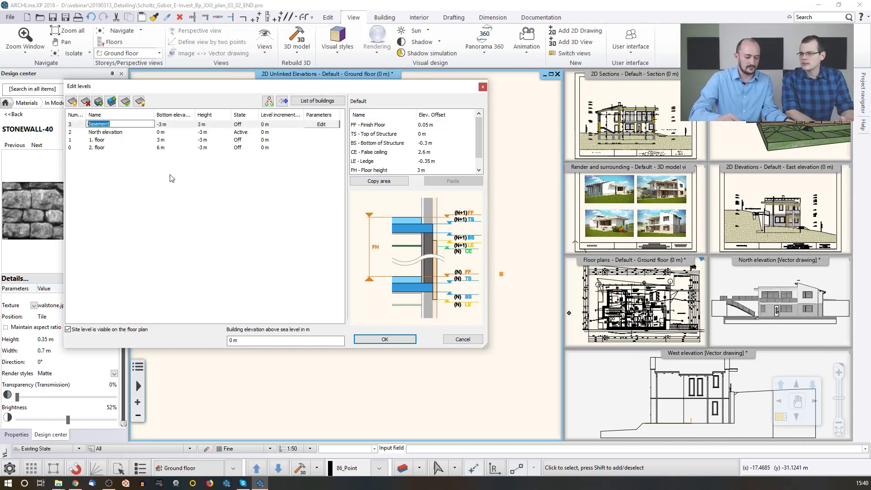
type("West elevation")
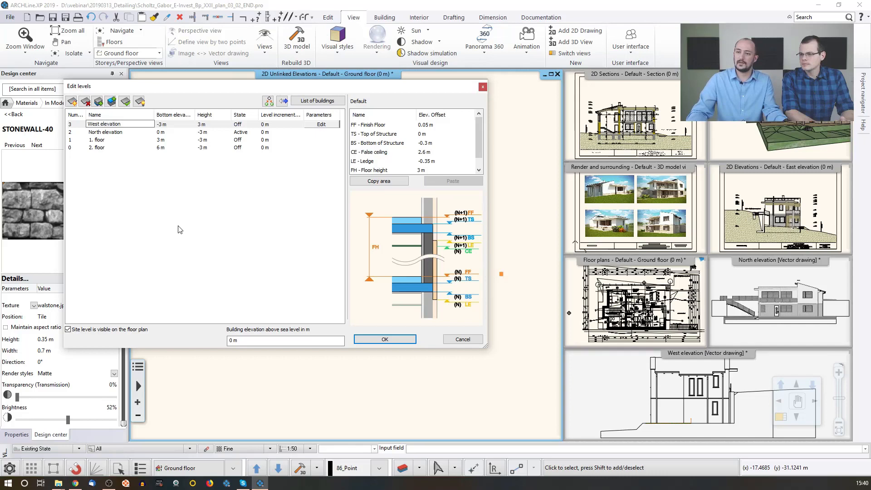
left_click(180, 230)
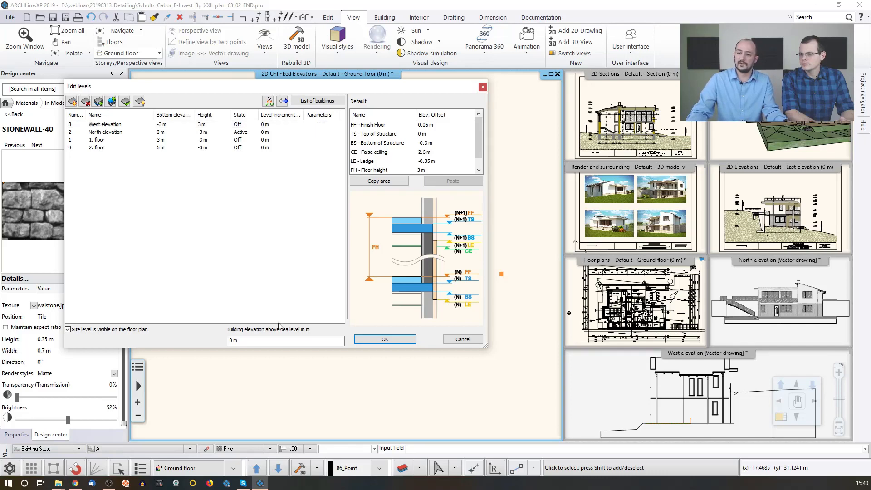
left_click(384, 340)
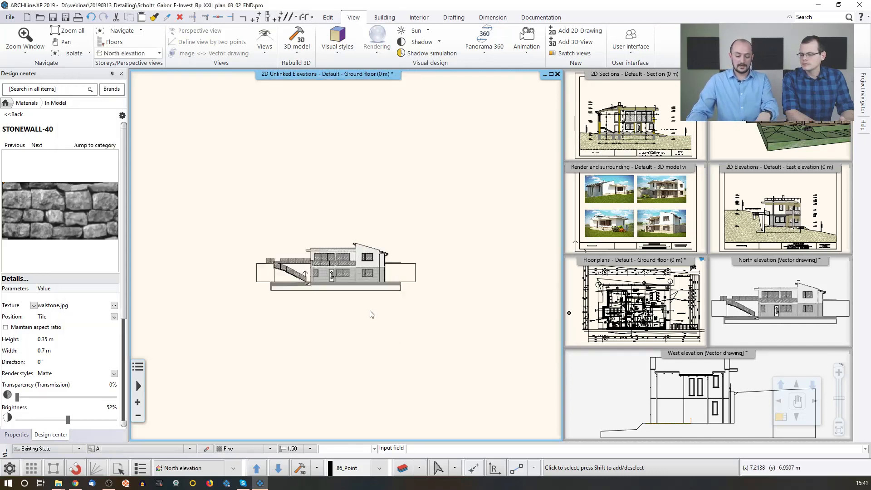
Step: Paste the copied West elevation near the origin on the West elevation level of the 2D Unlinked Elevations drawing
key("Page_Down")
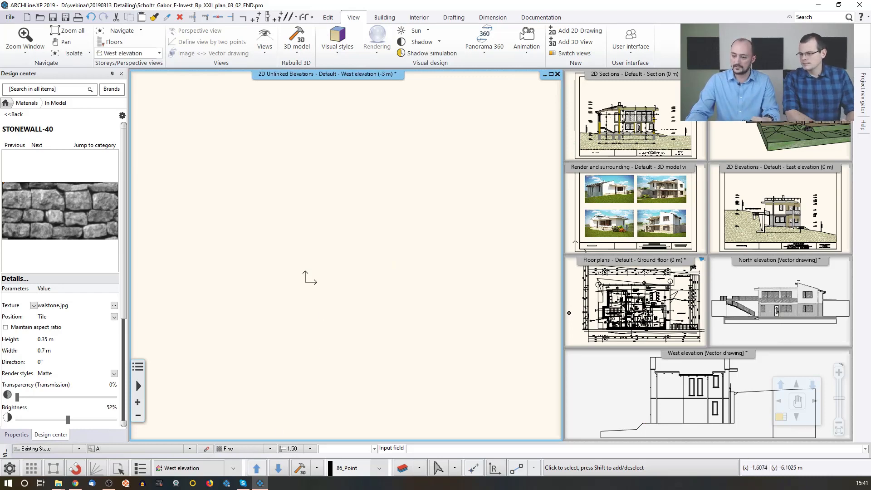
key("ctrl+v")
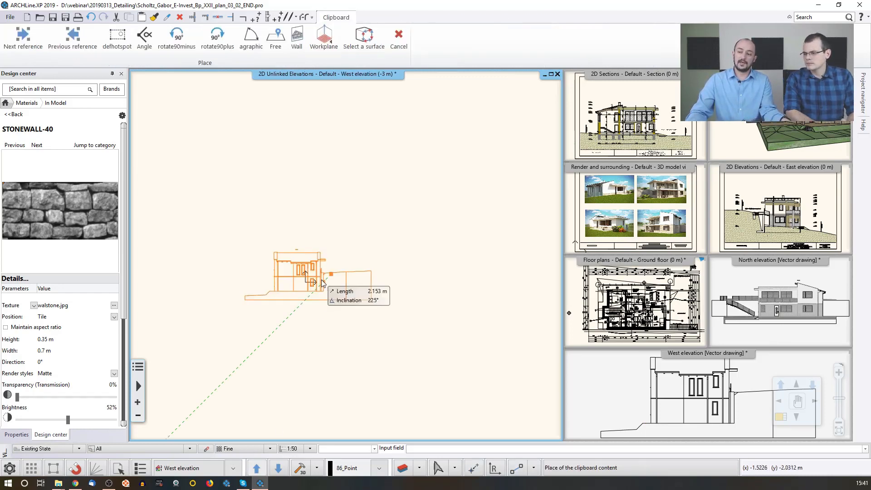
left_click(313, 276)
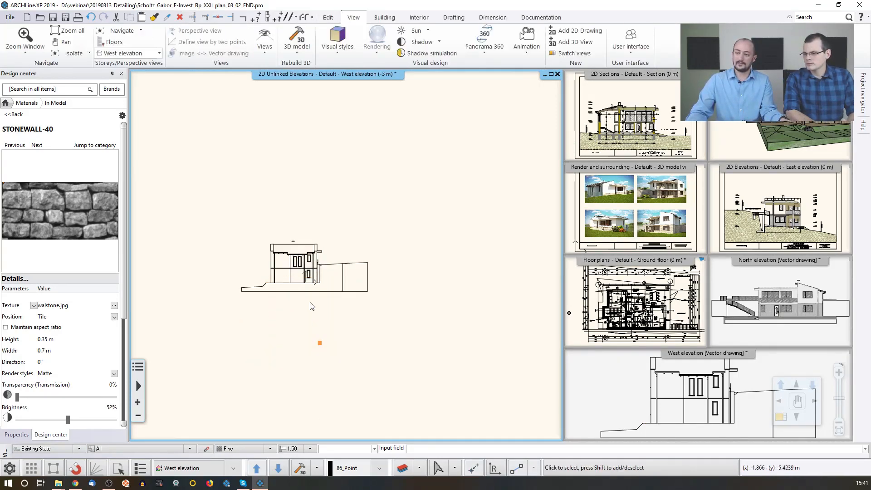
Step: Switch between the North elevation and West elevation levels to review the drawing stored on each
left_click(280, 471)
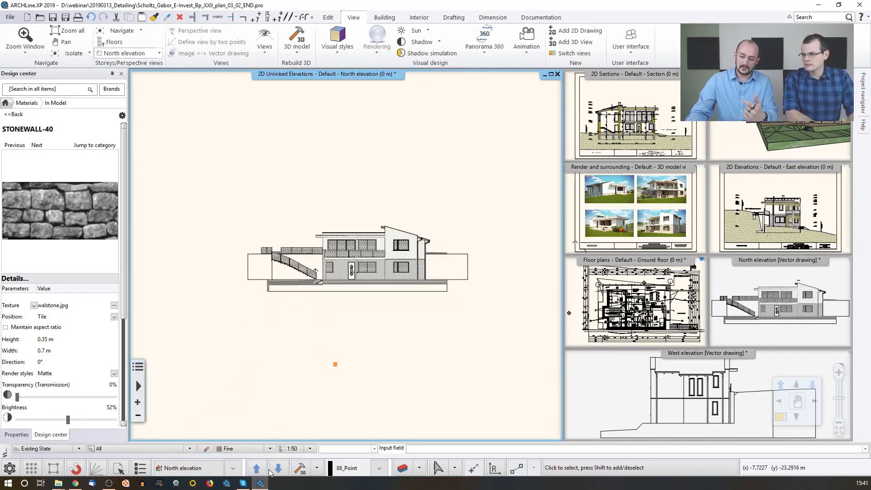
left_click(257, 468)
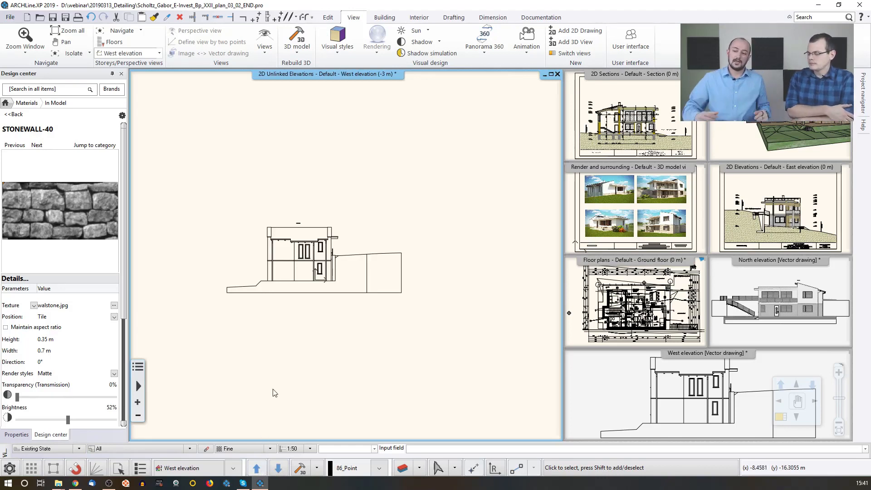
key("Page_Down")
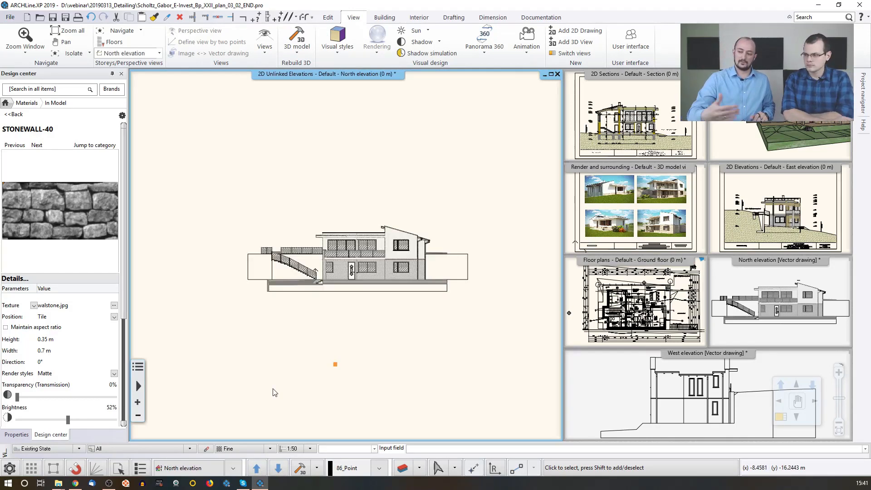